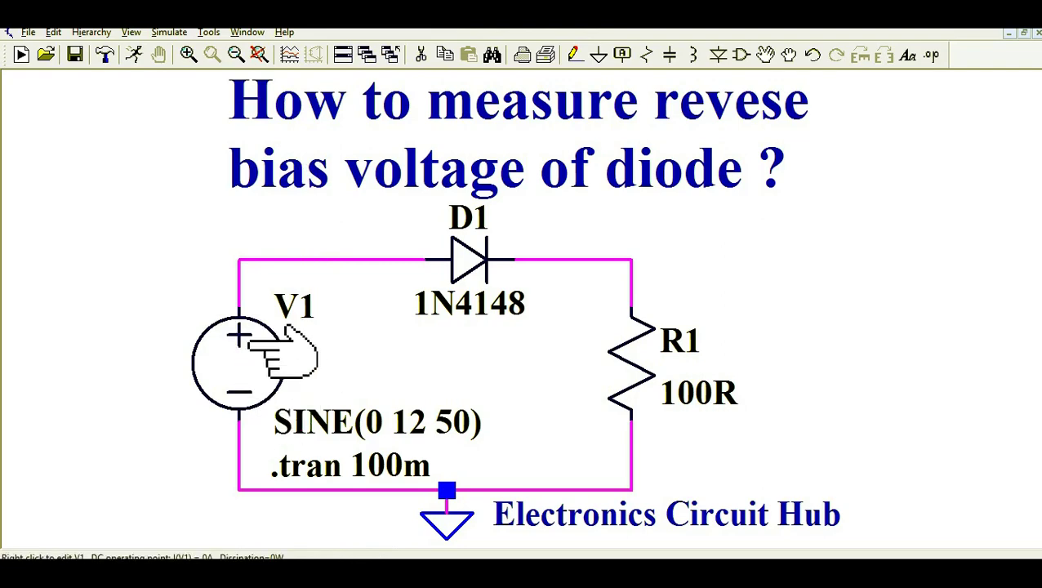
# Step: Check source V1's sine settings, amplitude 12 and frequency 50, and leave them unchanged
pyautogui.rightClick(240, 349)
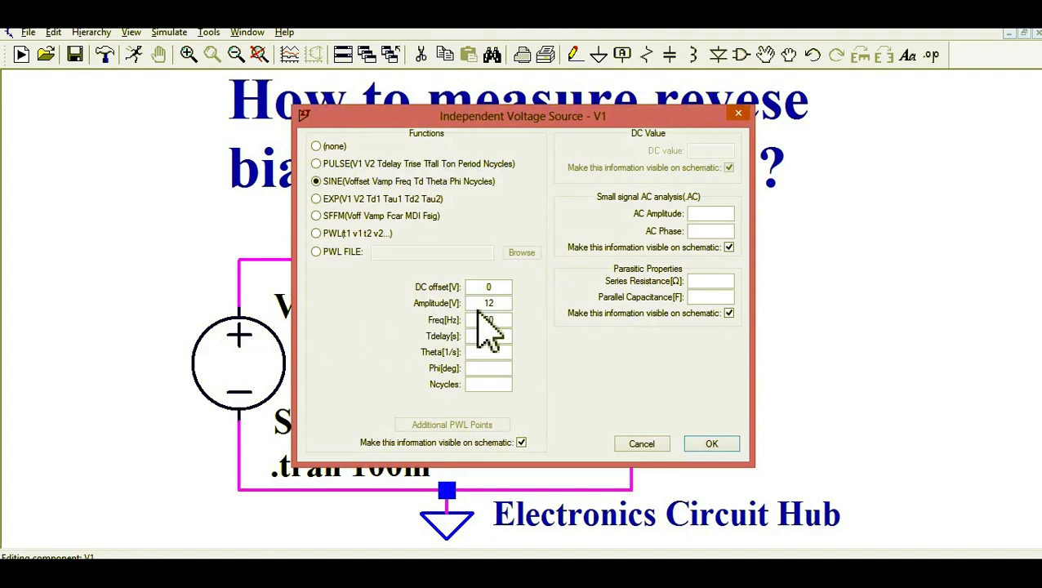
pyautogui.click(485, 303)
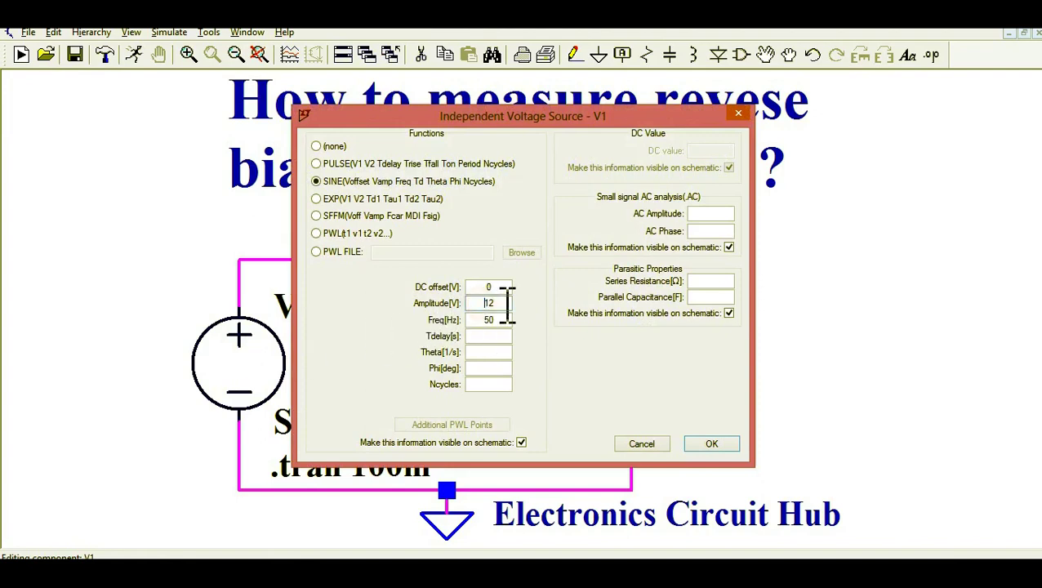
pyautogui.doubleClick(501, 321)
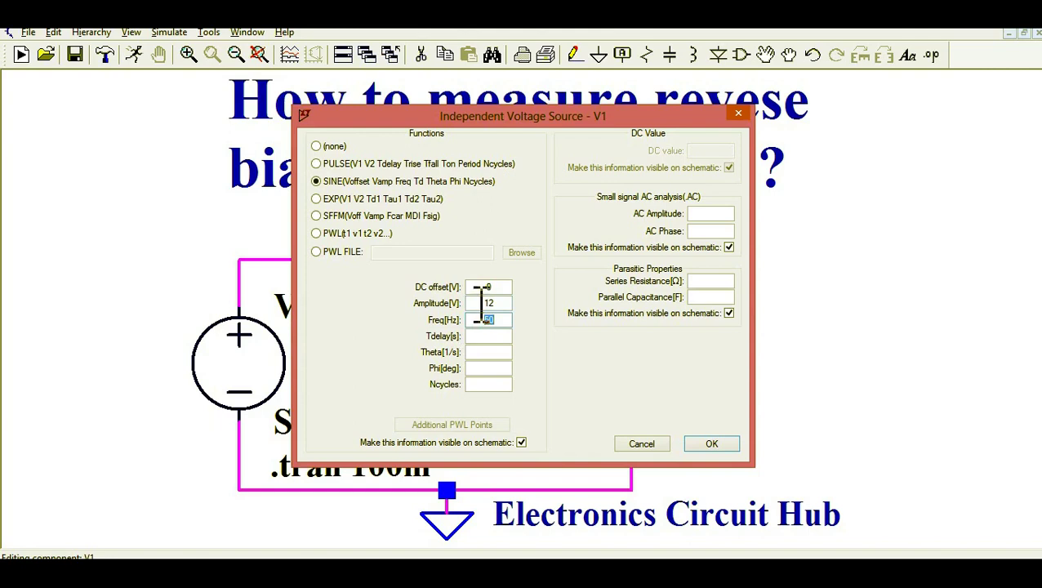
pyautogui.doubleClick(482, 303)
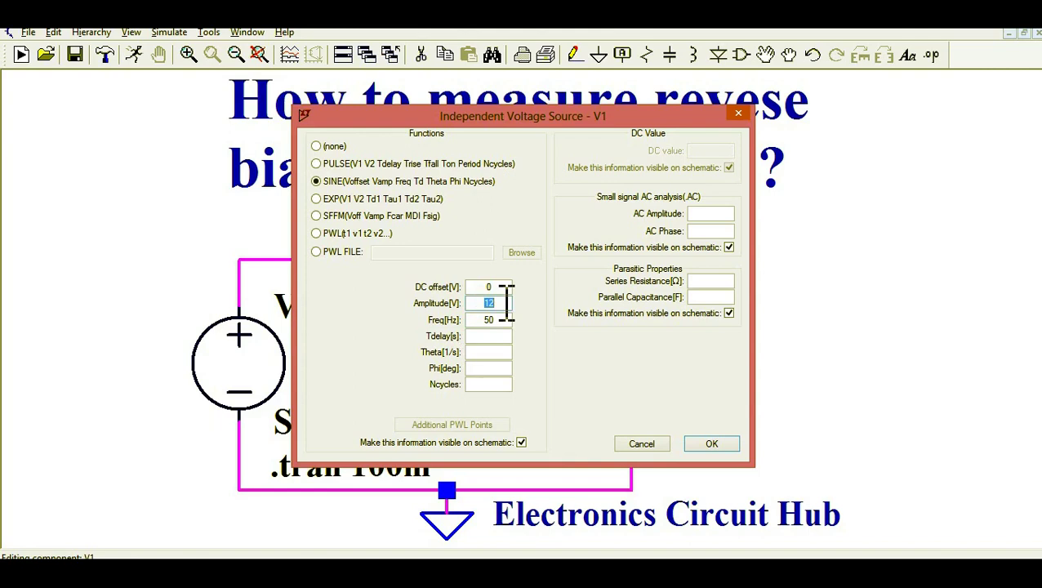
pyautogui.click(708, 444)
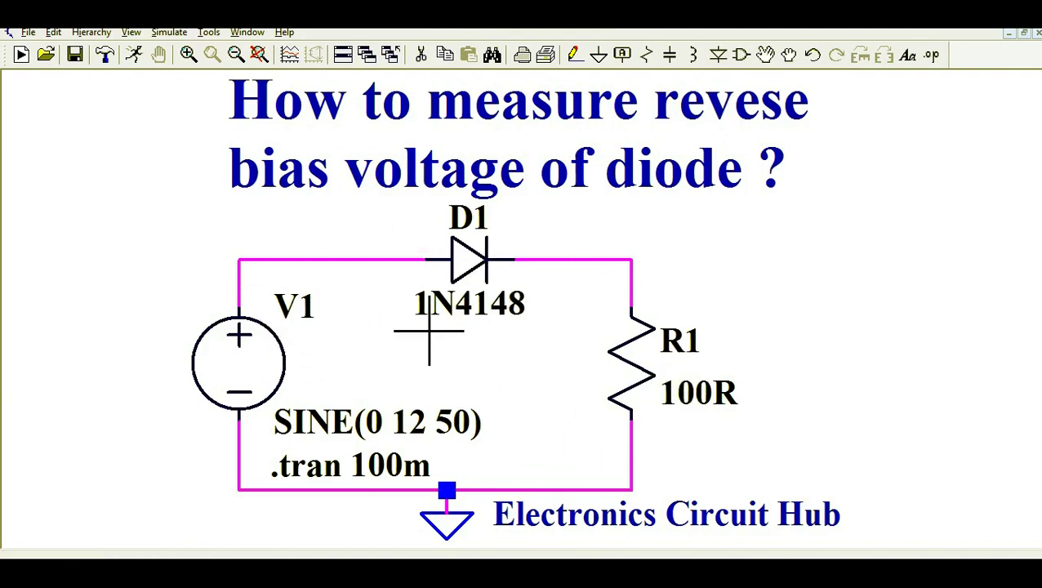
# Step: Keep the 100m transient stop time, run the simulation, and maximize the waveform window
pyautogui.click(169, 32)
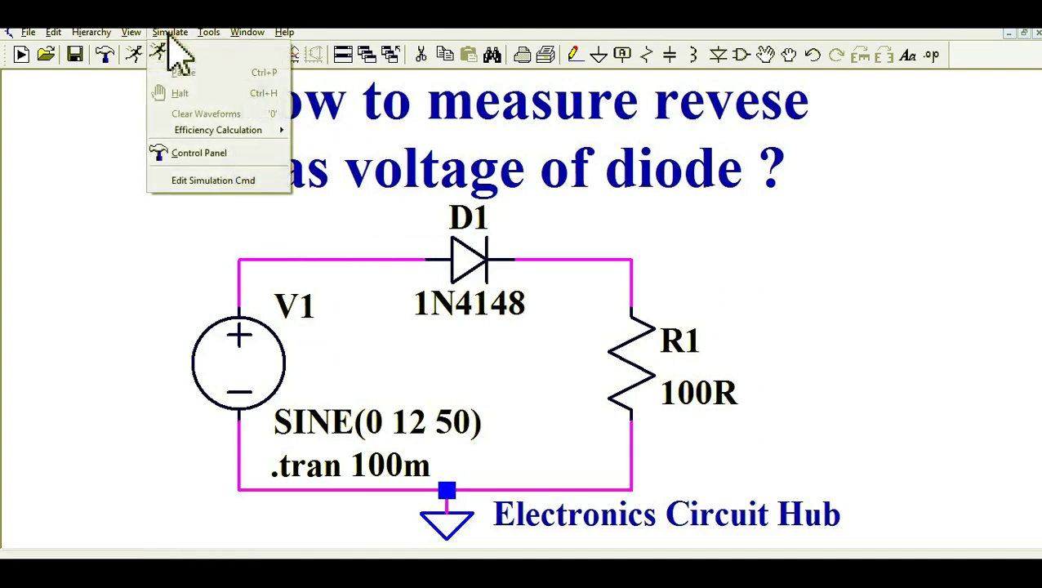
pyautogui.click(214, 180)
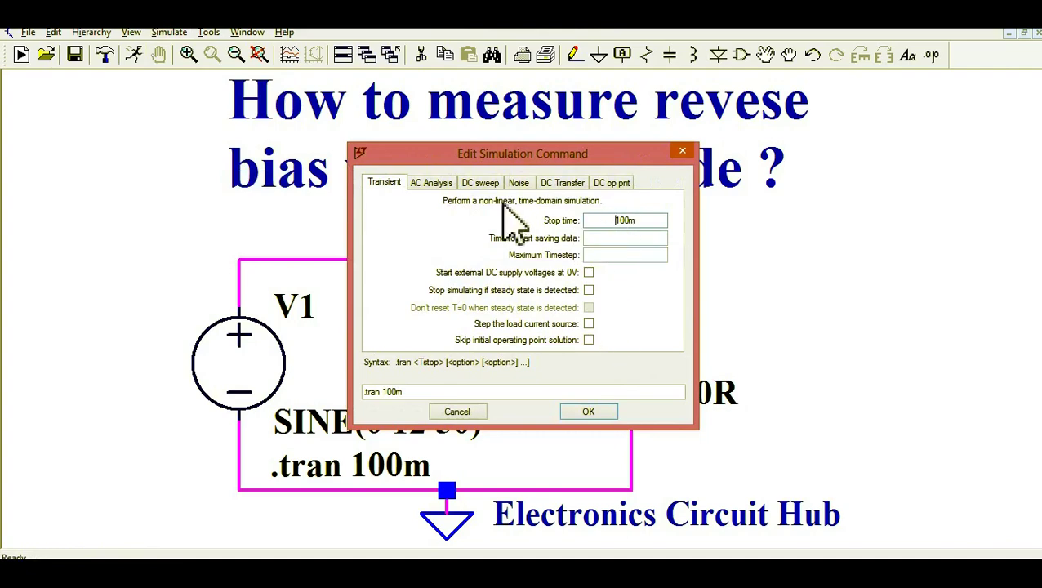
pyautogui.click(587, 411)
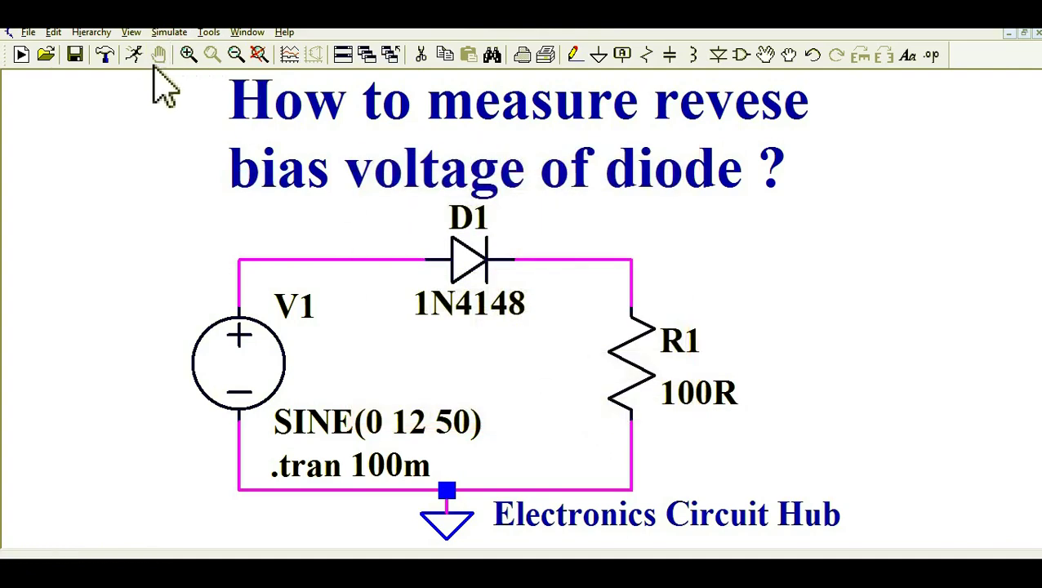
pyautogui.click(134, 54)
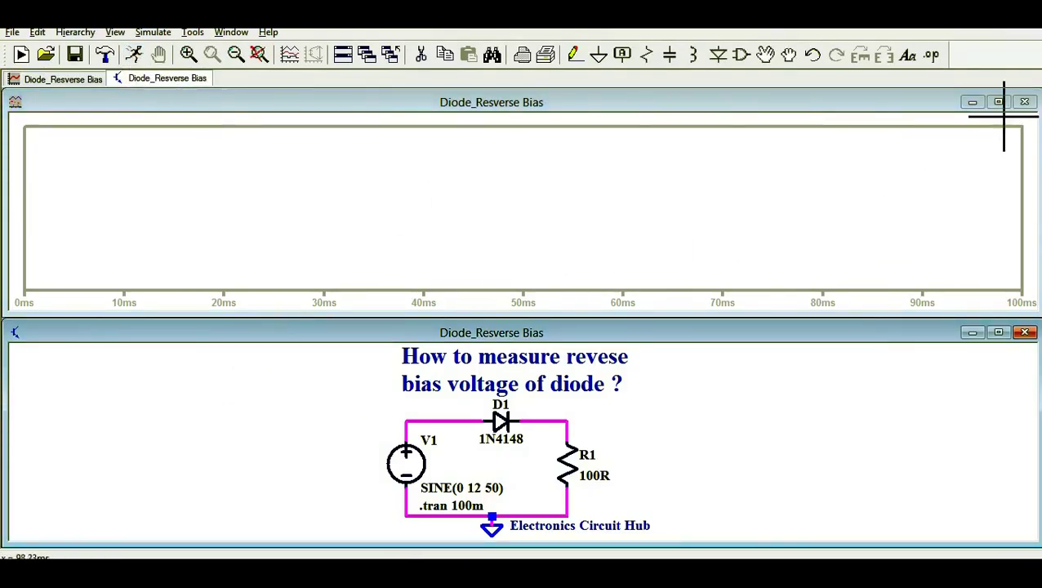
pyautogui.click(999, 103)
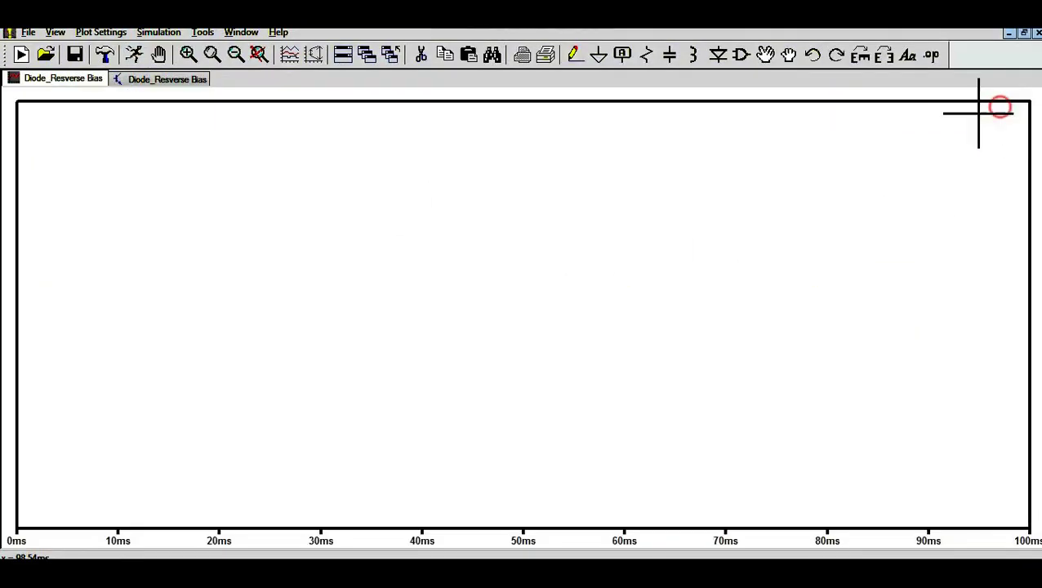
# Step: Add two plot panes for three in total, make the top pane active, and return to the schematic
pyautogui.rightClick(439, 207)
pyautogui.click(510, 317)
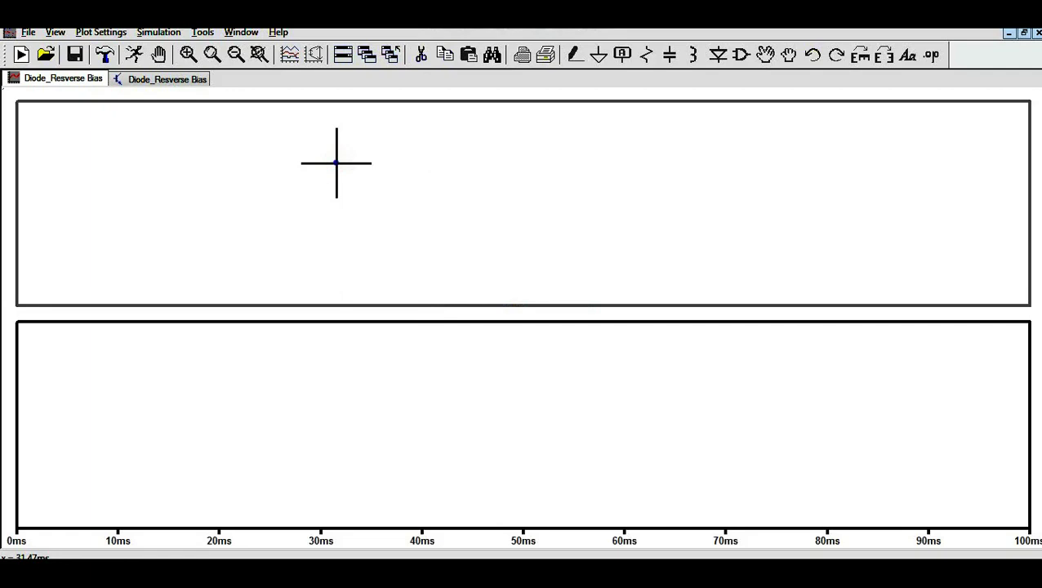
pyautogui.rightClick(335, 162)
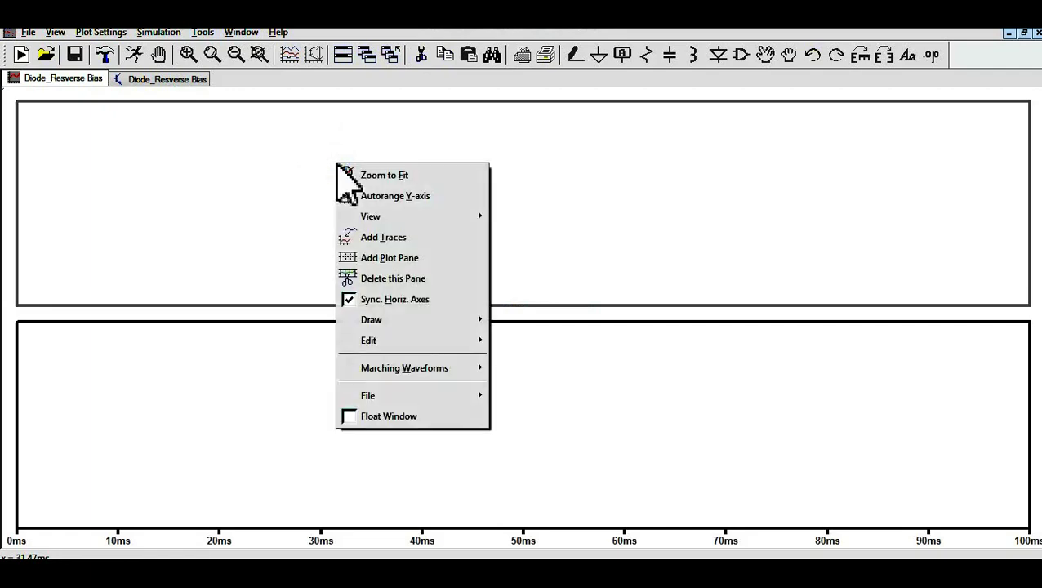
pyautogui.click(380, 260)
pyautogui.click(407, 452)
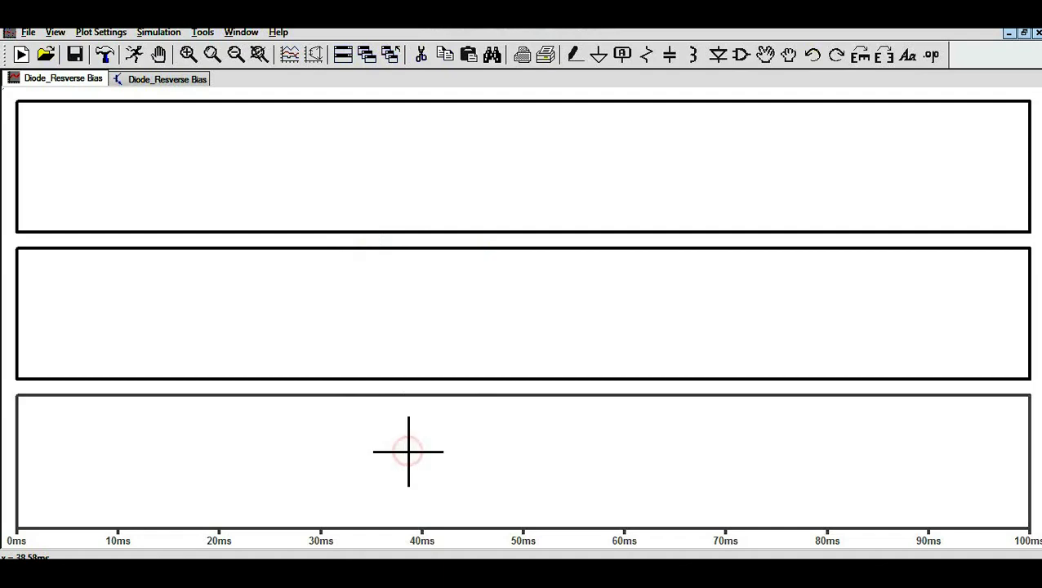
pyautogui.click(166, 78)
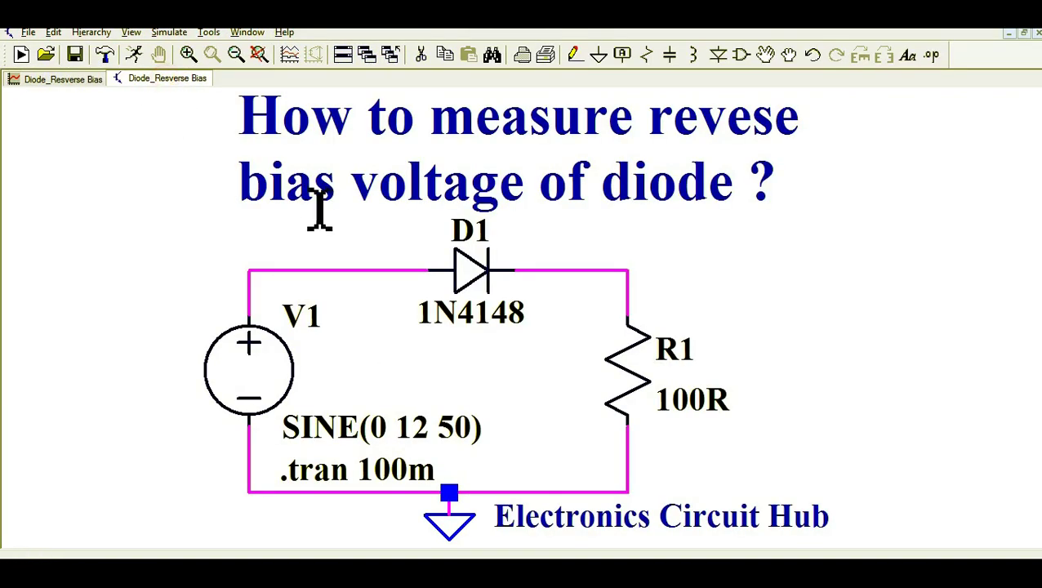
# Step: Probe the wire before D1 for the ±12 V input sine in the bottom pane, and the node above R1 for V(n002) in the middle
pyautogui.click(320, 269)
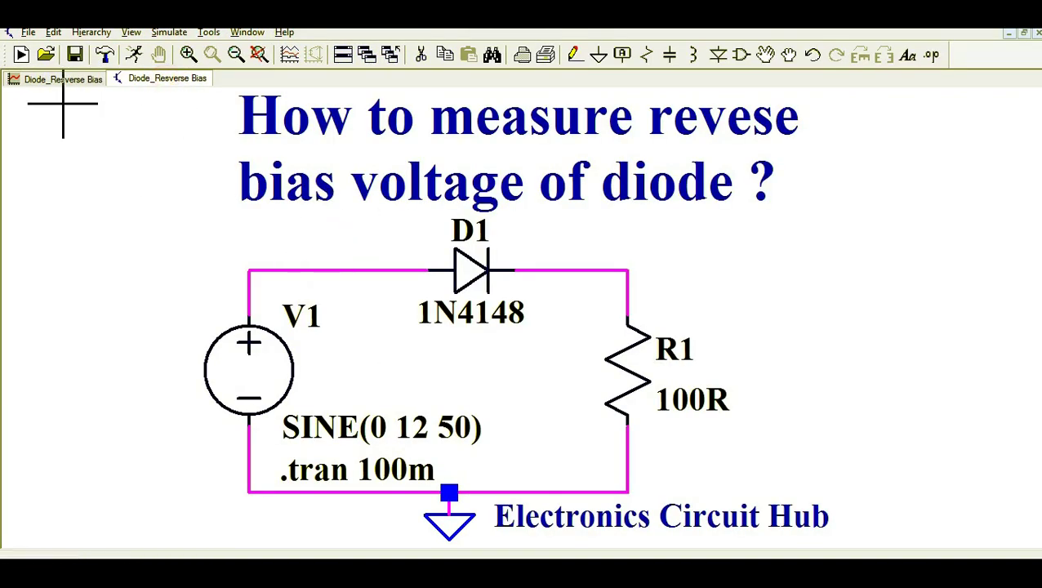
pyautogui.click(57, 79)
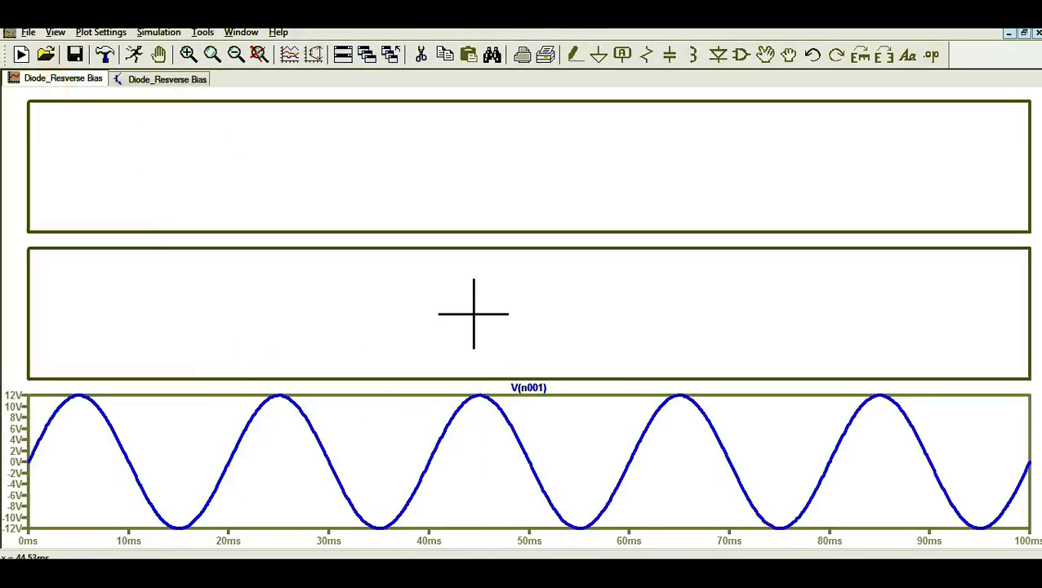
pyautogui.click(472, 311)
pyautogui.click(161, 81)
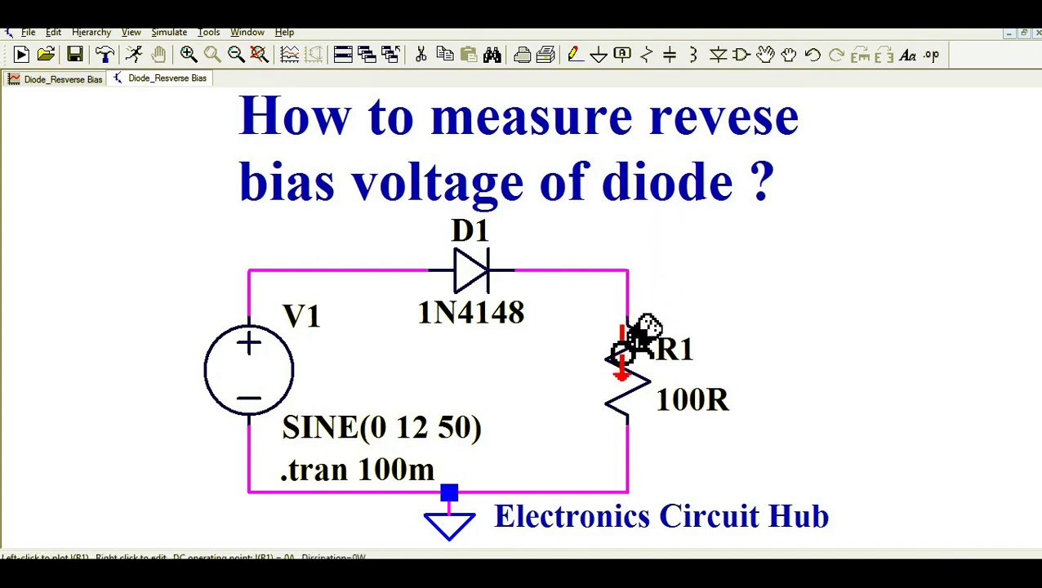
pyautogui.click(628, 265)
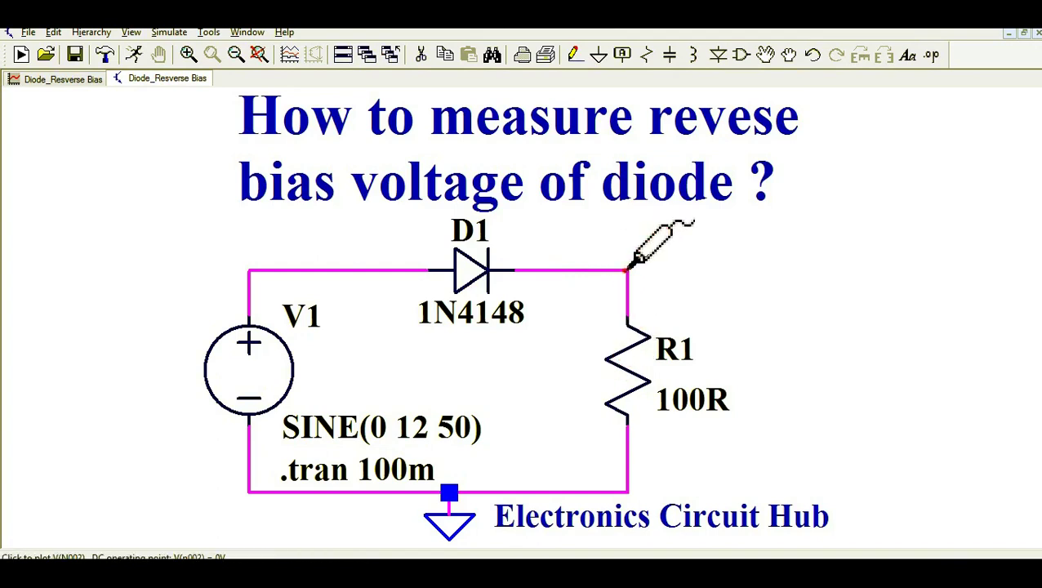
pyautogui.click(65, 79)
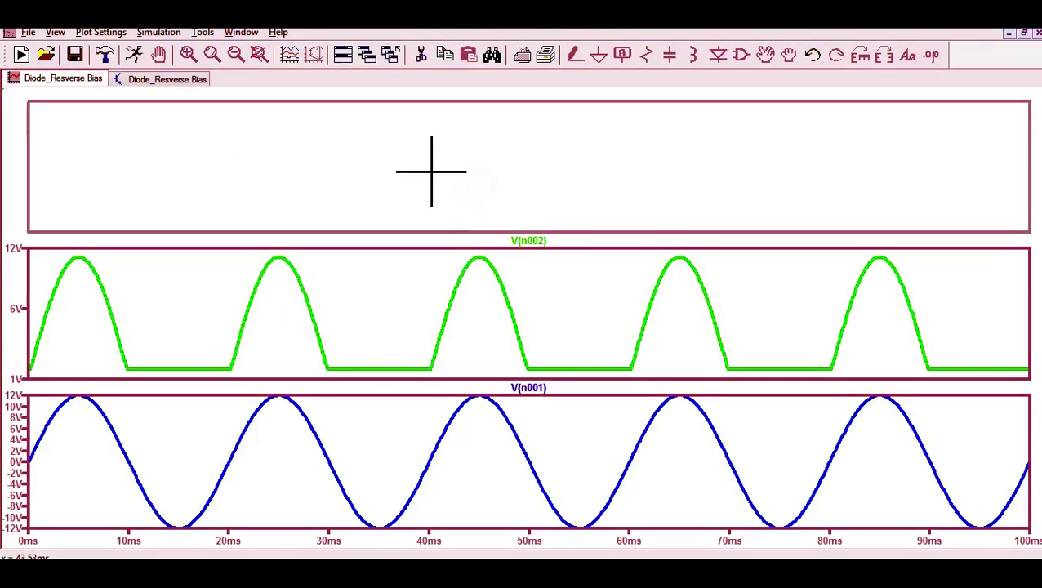
# Step: Probe differentially from the wire left of D1 to the node right of it, showing V(N001,N002) dipping to −12 V
pyautogui.click(157, 80)
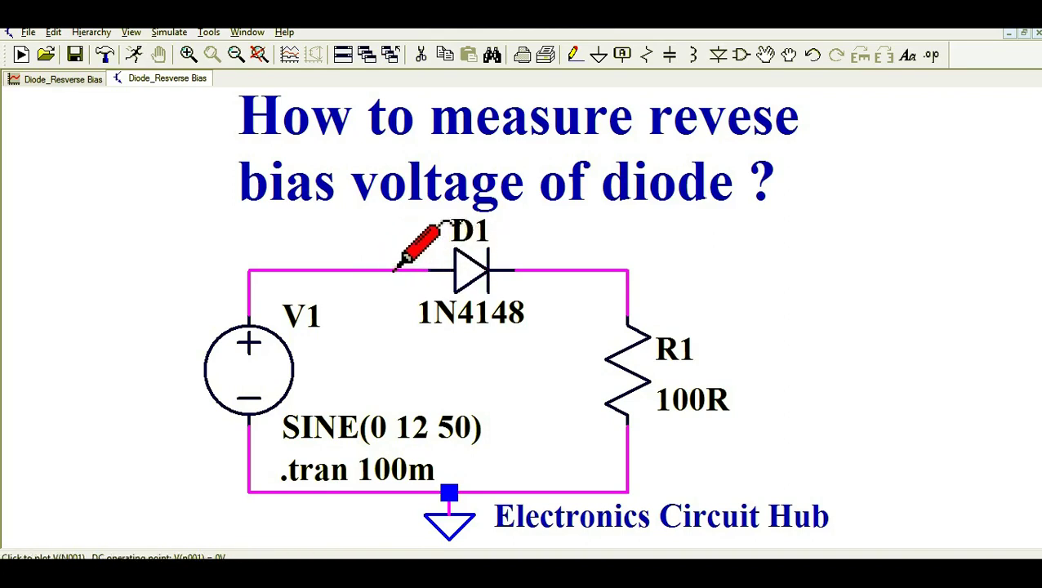
pyautogui.click(394, 267)
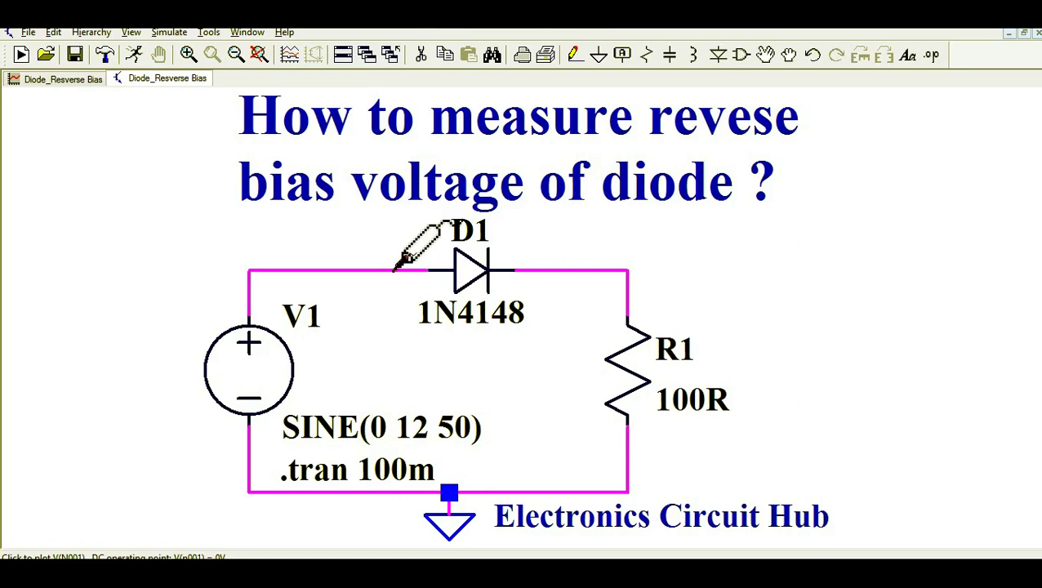
pyautogui.moveTo(394, 268); pyautogui.dragTo(525, 264)
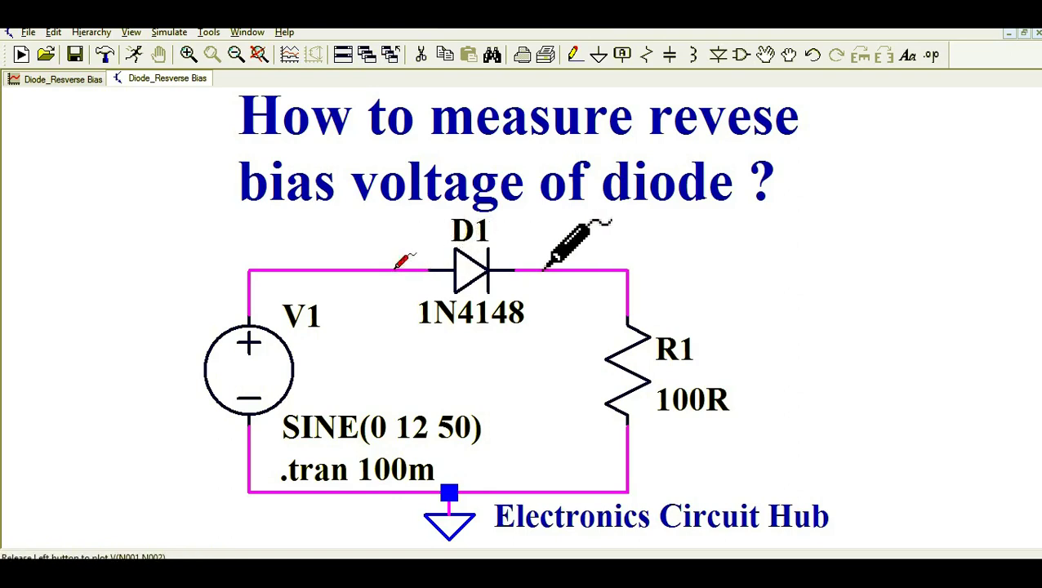
pyautogui.moveTo(546, 264); pyautogui.dragTo(543, 269)
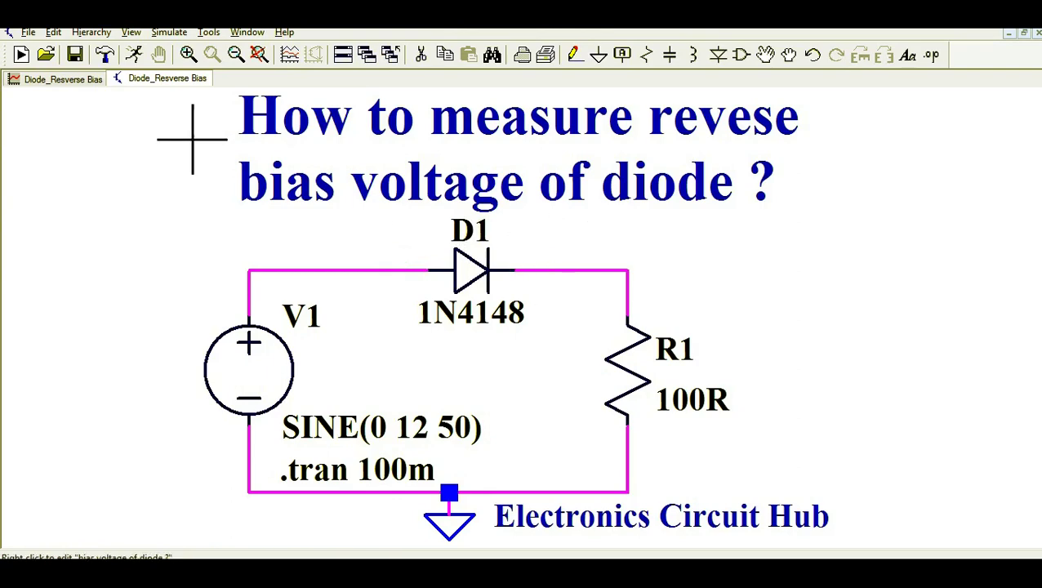
pyautogui.click(74, 82)
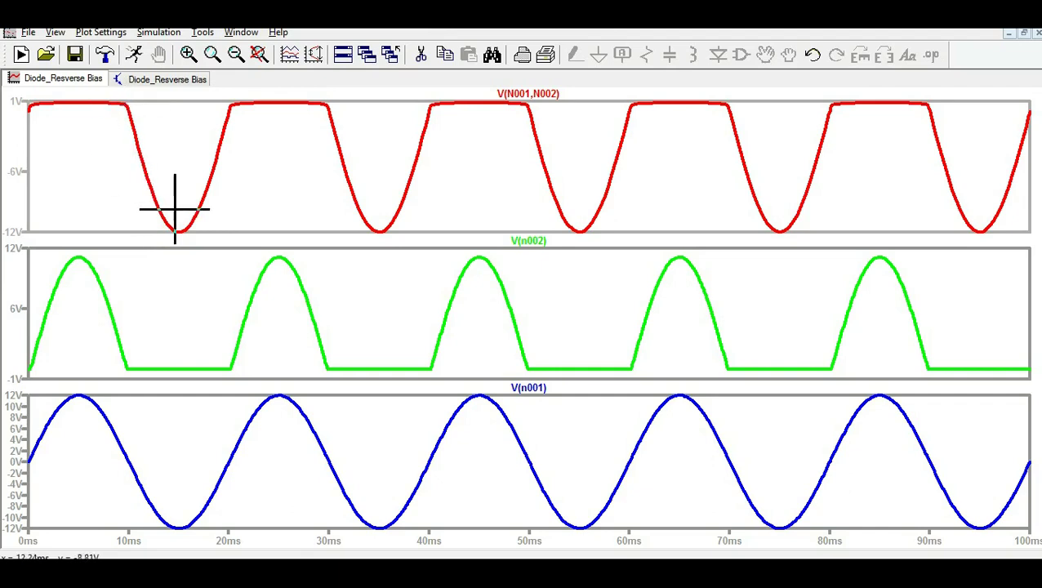
pyautogui.click(179, 82)
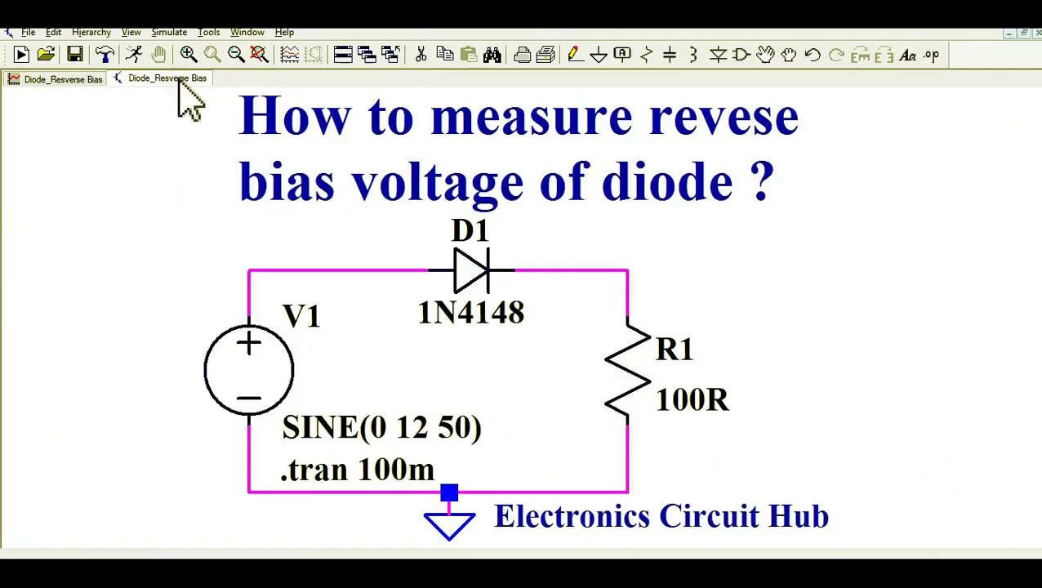
pyautogui.click(412, 268)
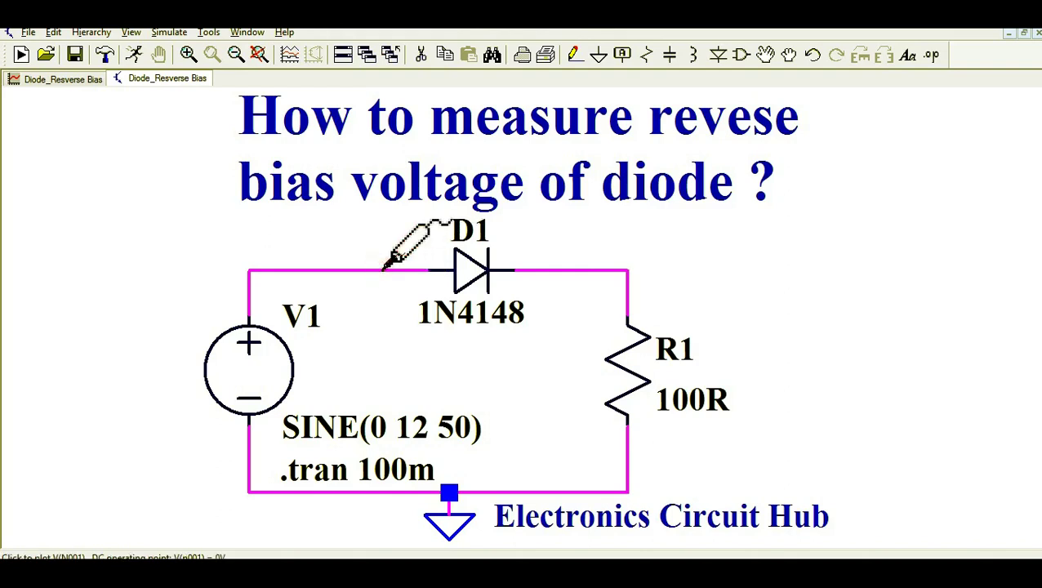
pyautogui.click(384, 267)
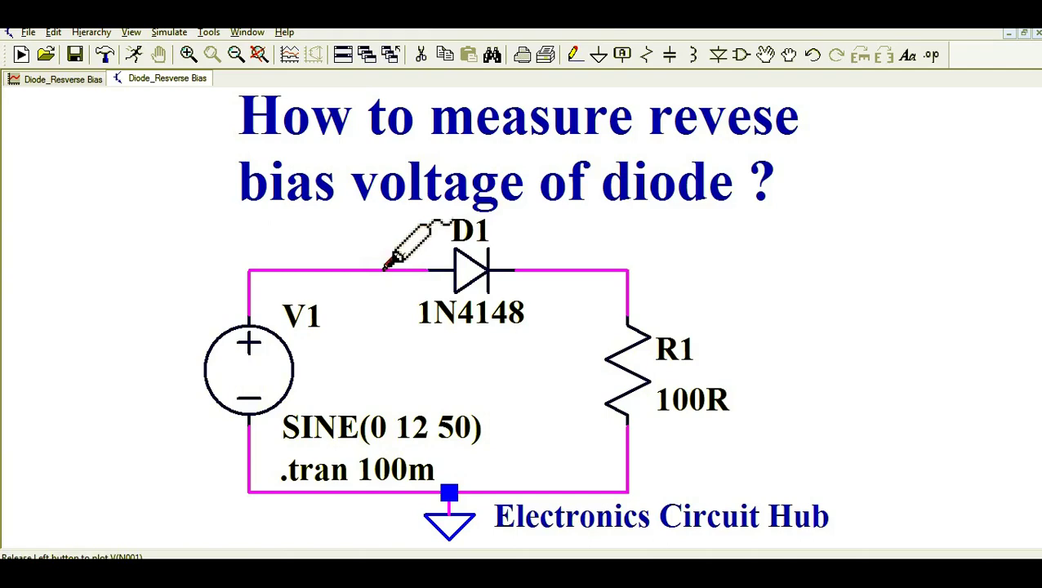
pyautogui.moveTo(383, 267); pyautogui.dragTo(549, 267)
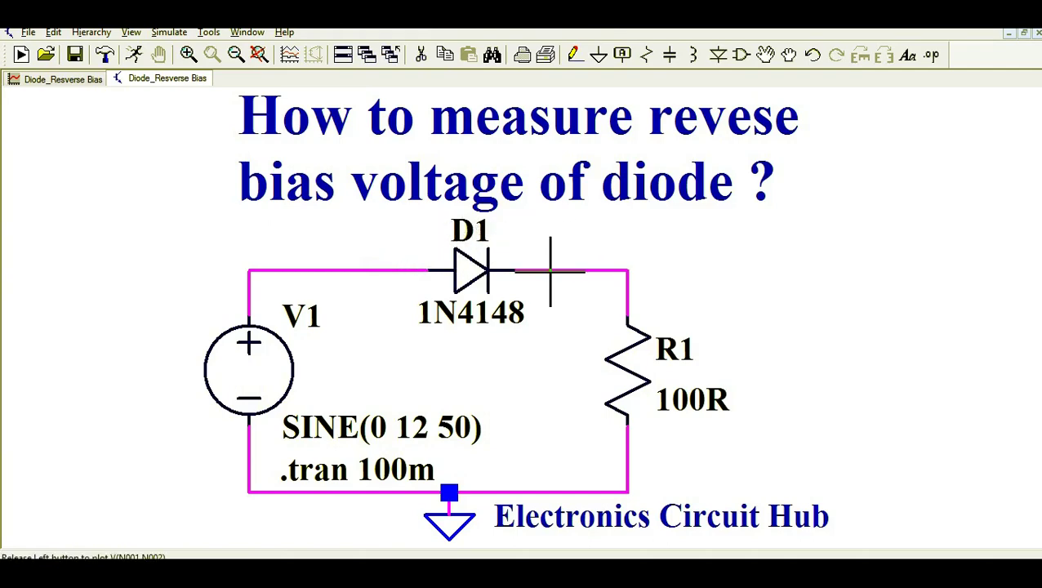
pyautogui.click(63, 82)
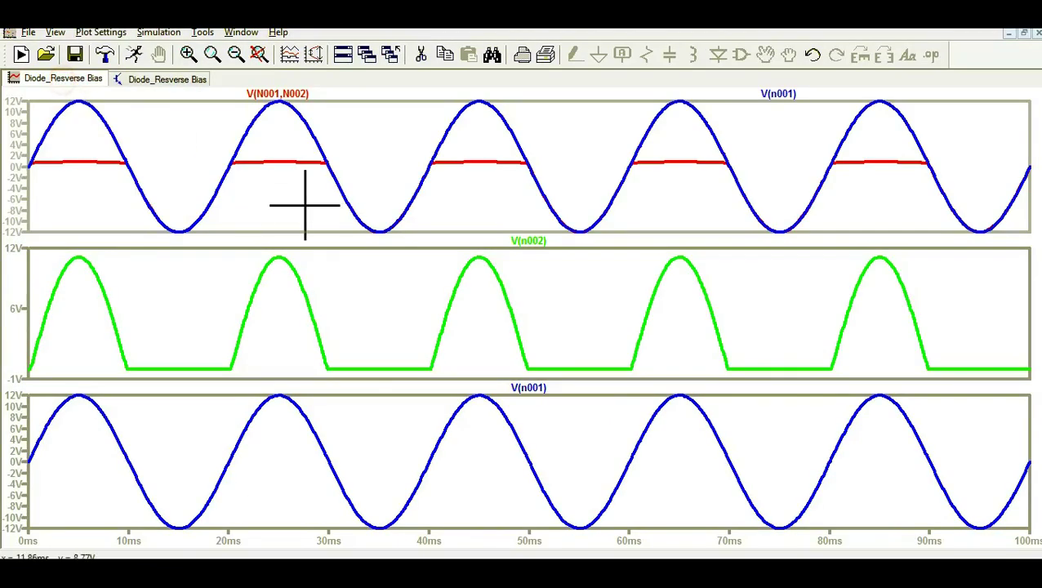
pyautogui.click(153, 81)
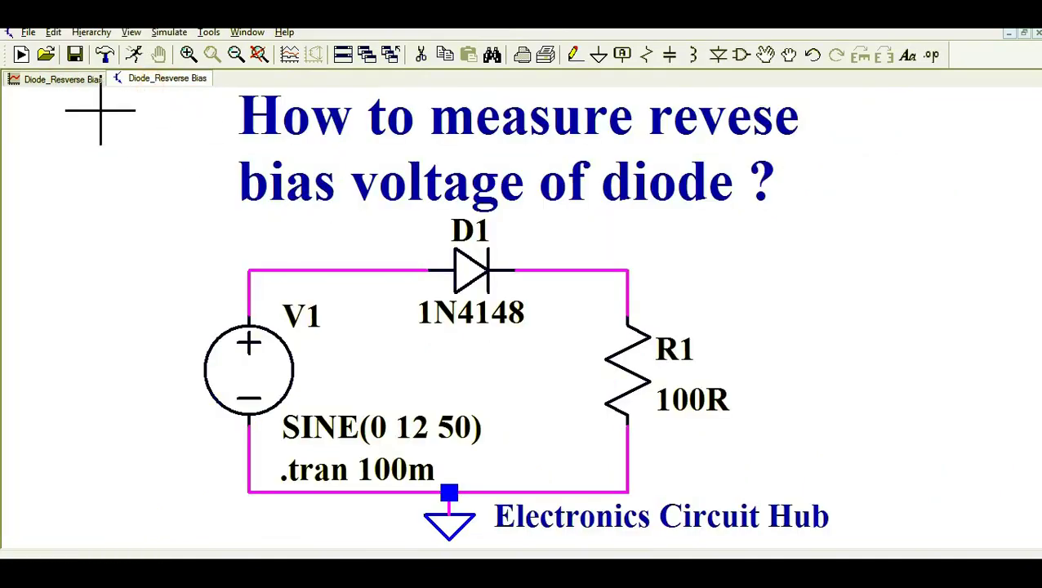
pyautogui.click(61, 82)
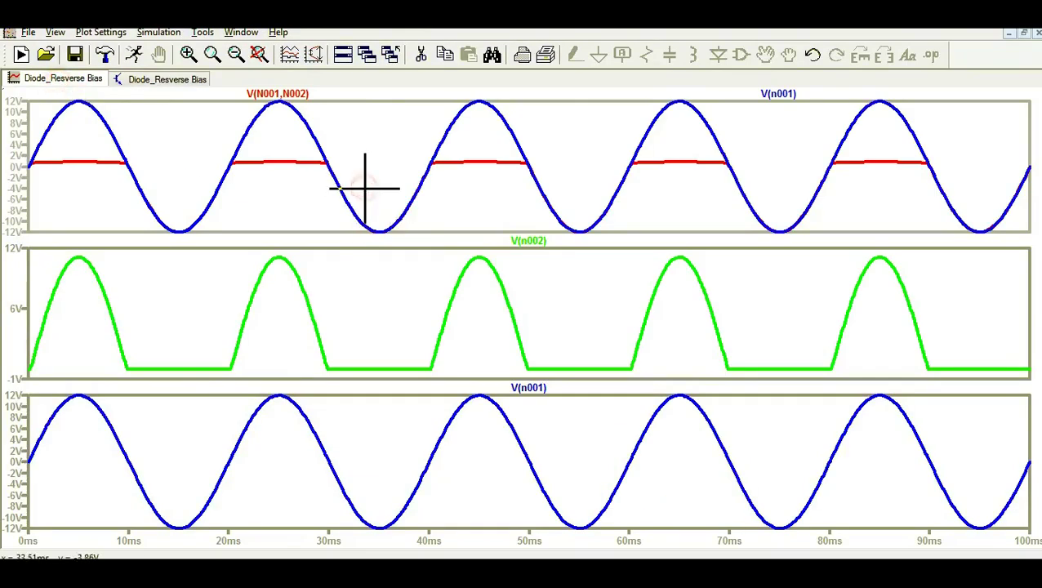
pyautogui.click(159, 82)
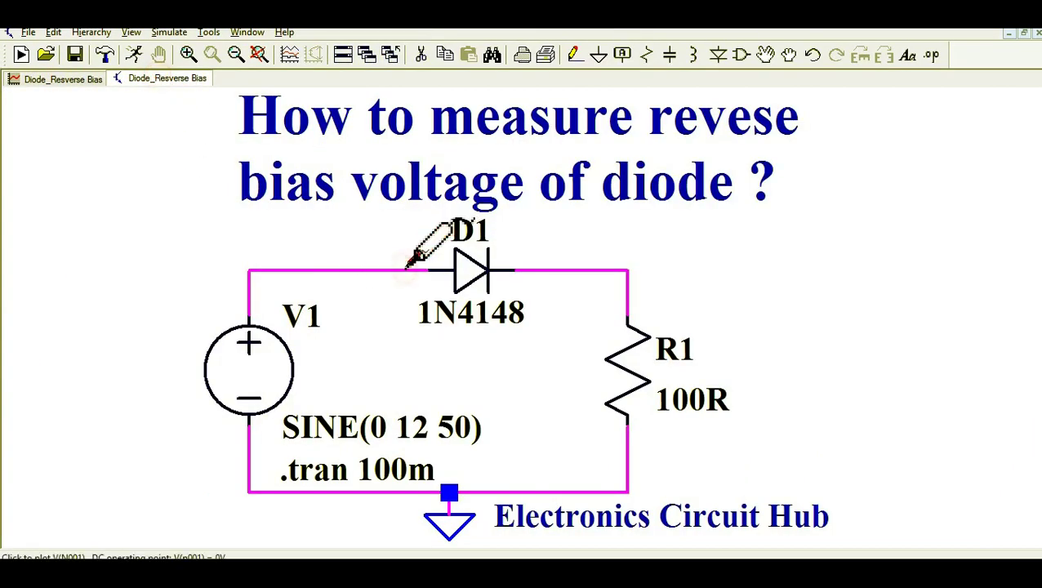
pyautogui.moveTo(408, 263); pyautogui.dragTo(556, 266)
pyautogui.click(61, 82)
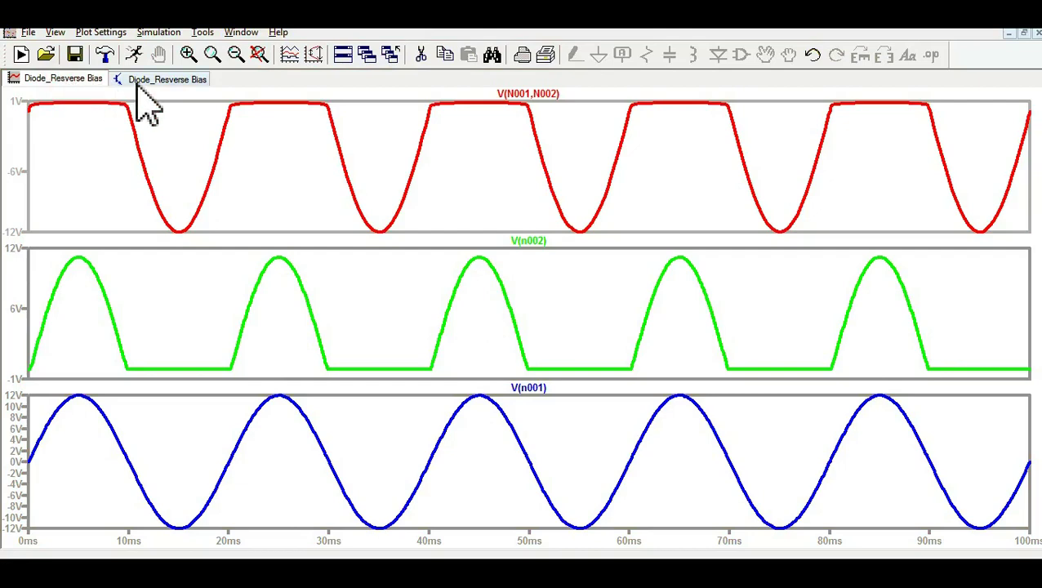
pyautogui.click(143, 80)
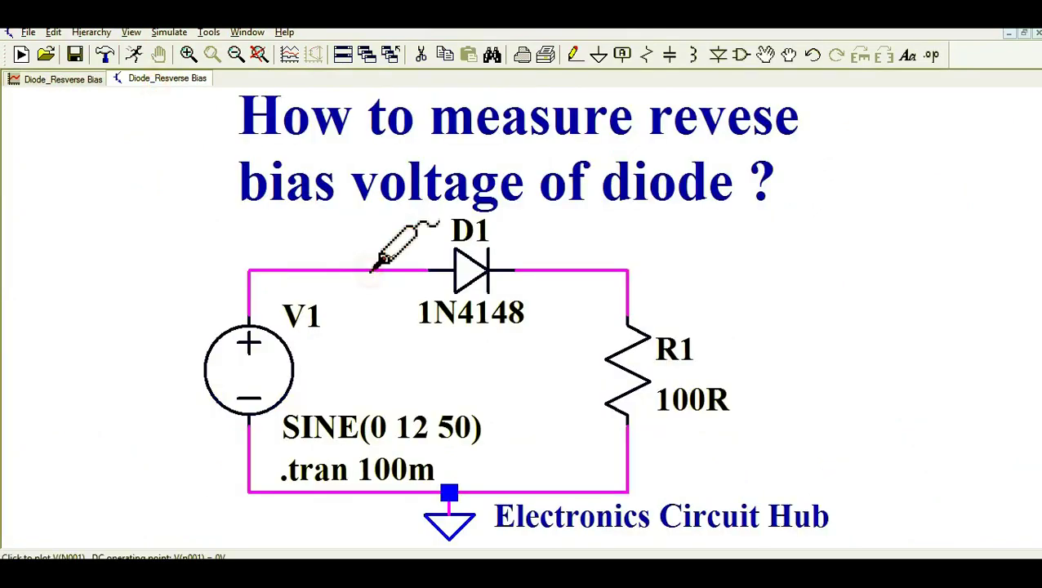
pyautogui.moveTo(373, 270); pyautogui.dragTo(578, 271)
pyautogui.click(62, 79)
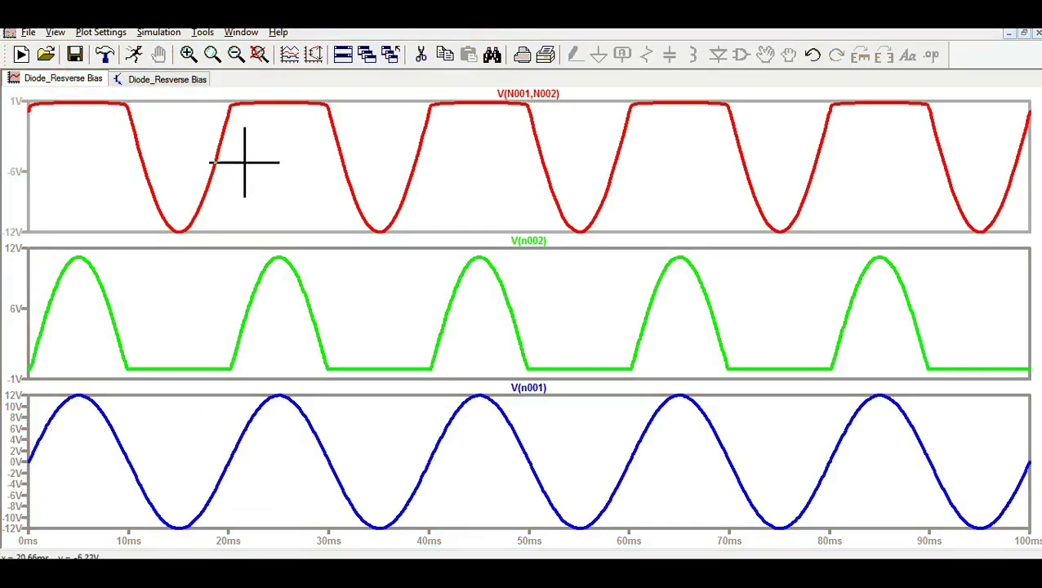
pyautogui.click(161, 80)
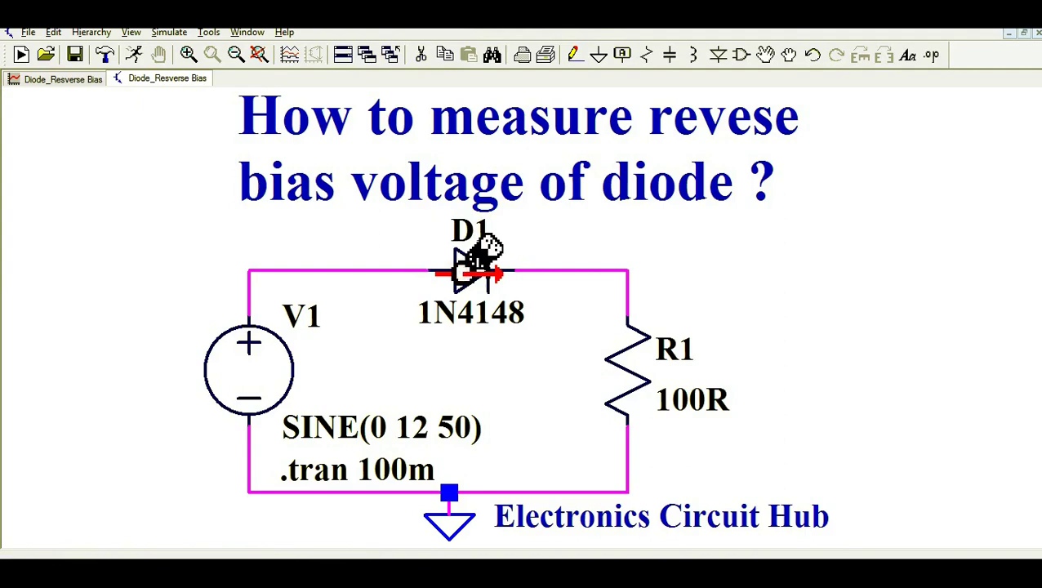
# Step: View the diode current I(D1) trace, then re-probe the output node right of D1 and view the plot
pyautogui.click(72, 79)
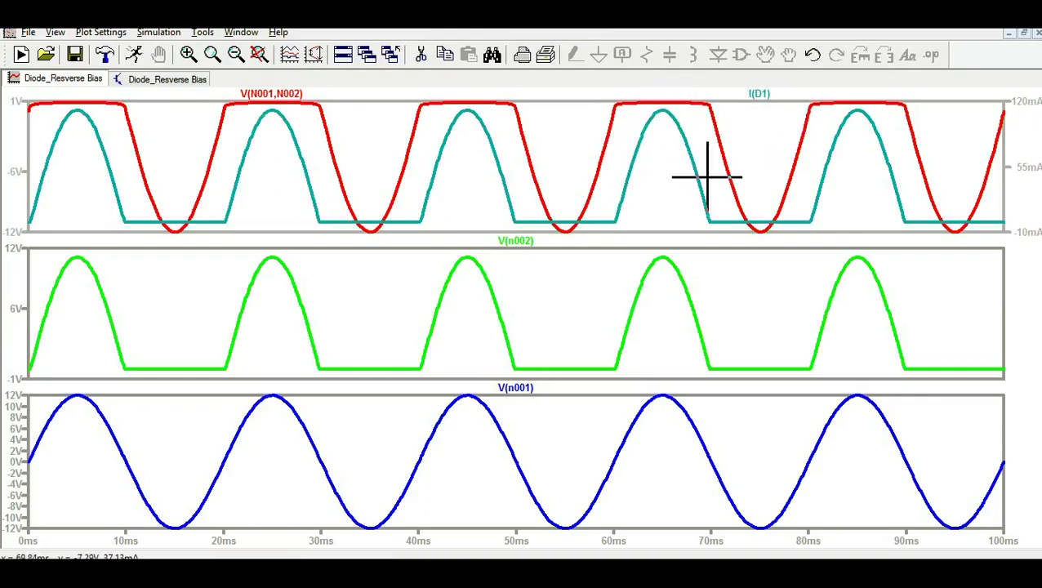
pyautogui.click(146, 79)
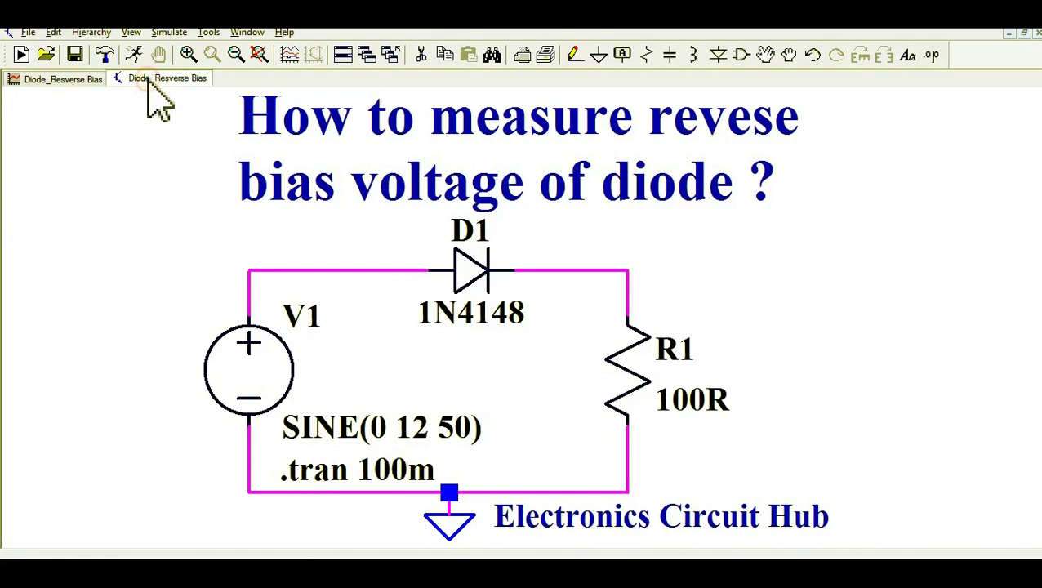
pyautogui.click(588, 268)
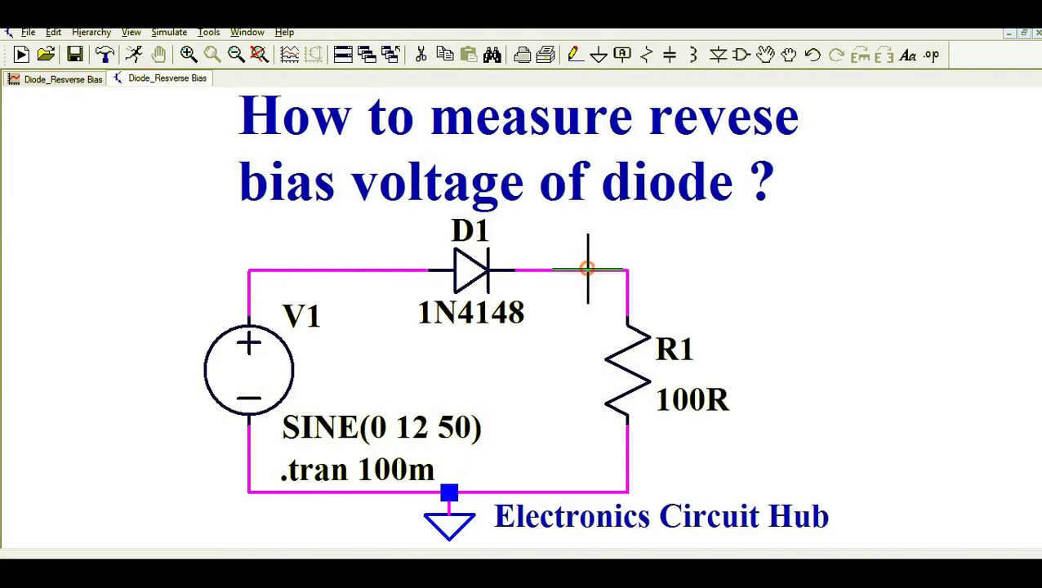
pyautogui.click(76, 81)
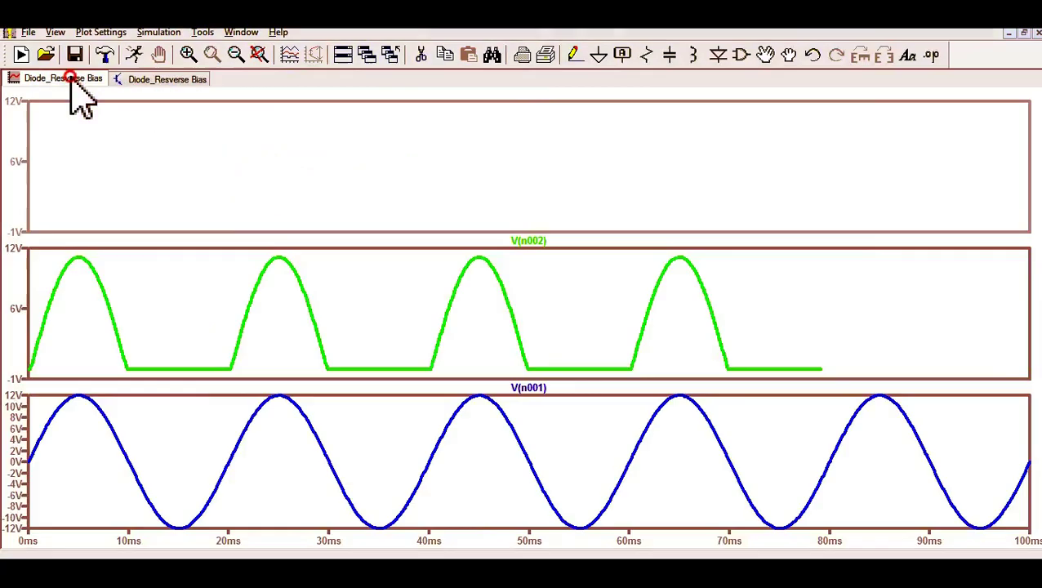